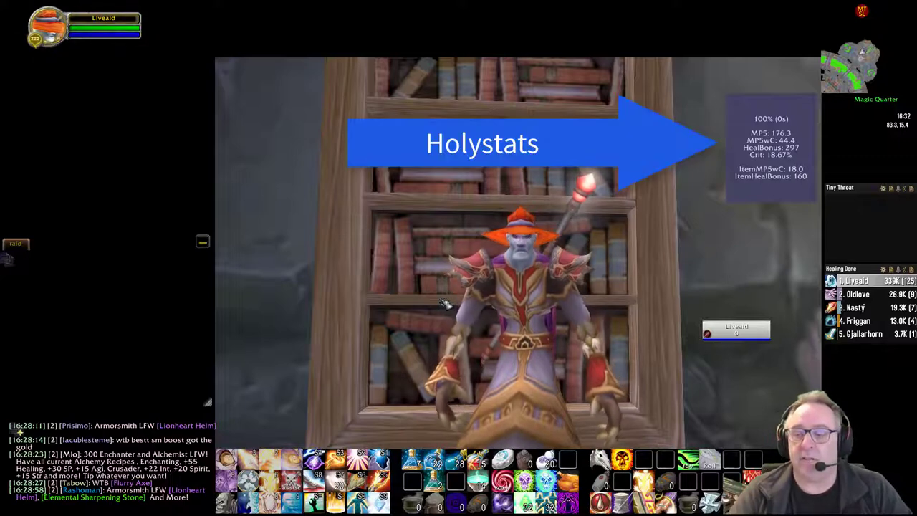
# Move the Holystats panel up to the upper edge of the game view.
pyautogui.moveTo(734, 202); pyautogui.dragTo(738, 169)
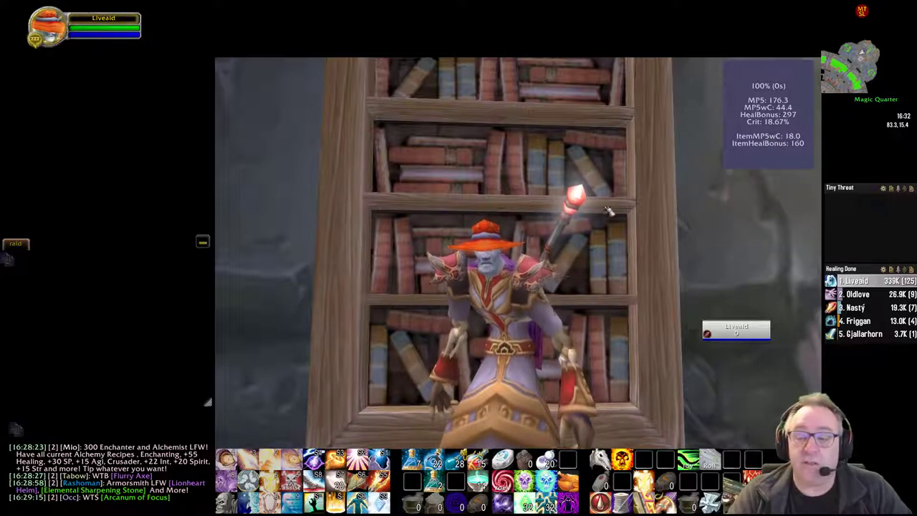
pyautogui.moveTo(592, 334); pyautogui.dragTo(592, 316)
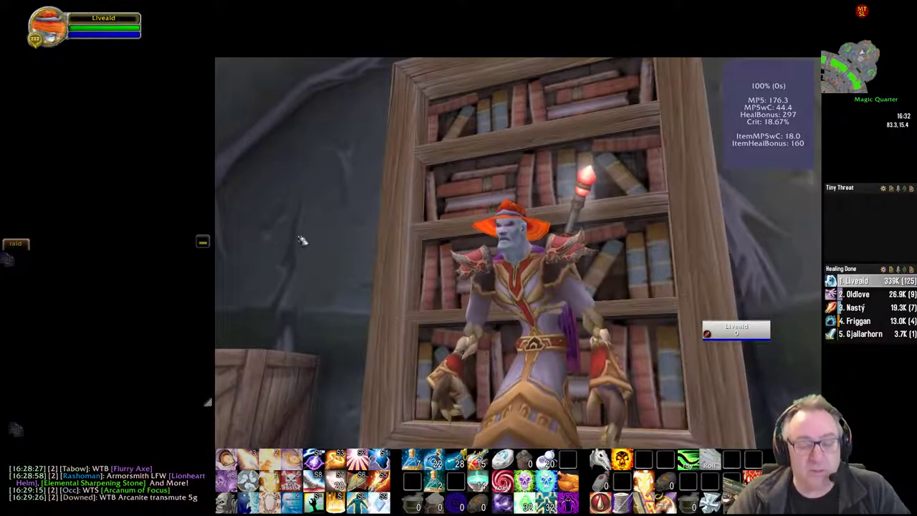
# Equip the "plus heal crit" gear set with GearQuipper, and close the gear set and character windows.
pyautogui.press('c')
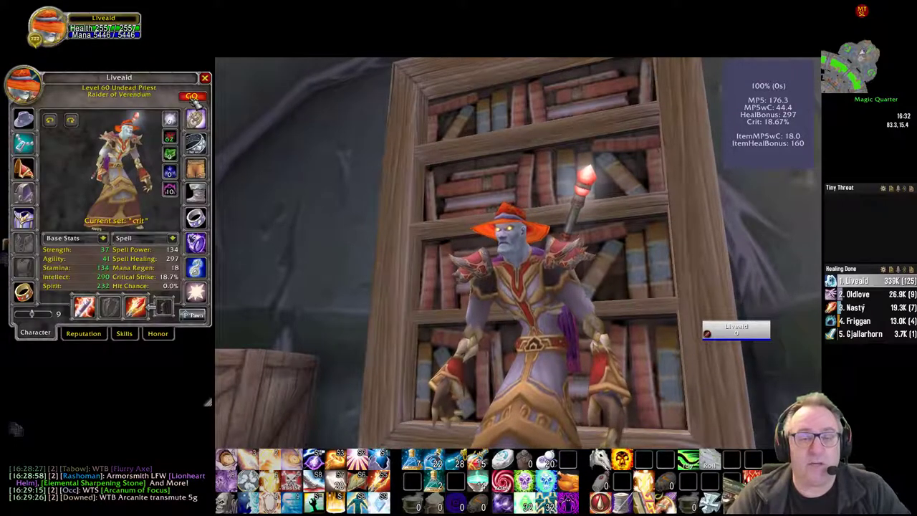
pyautogui.click(191, 96)
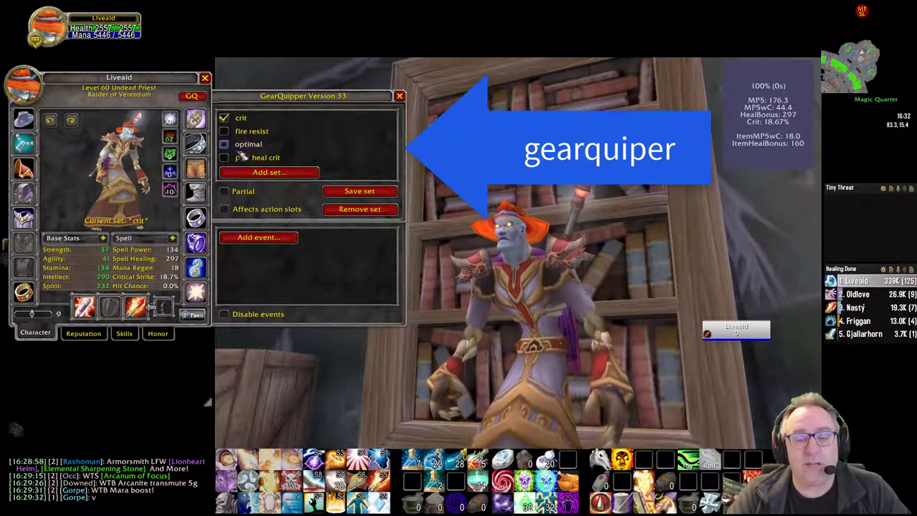
pyautogui.click(224, 158)
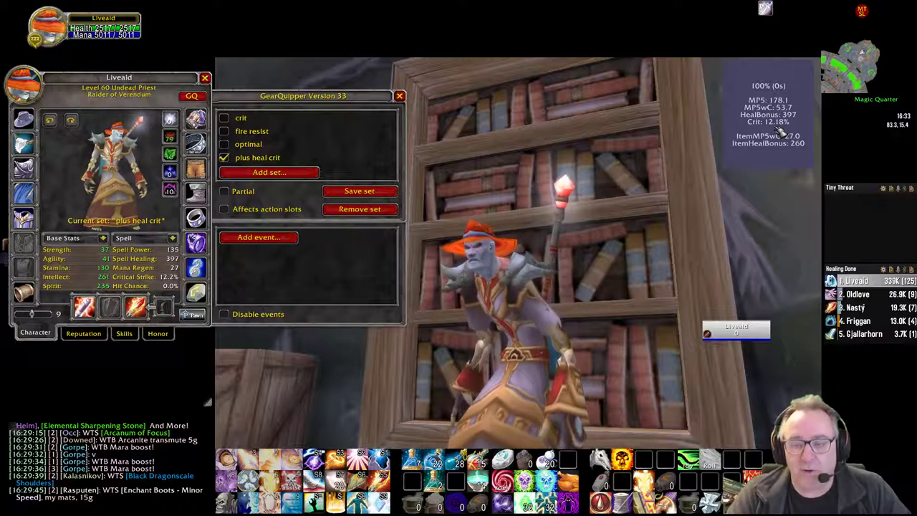
pyautogui.click(399, 96)
pyautogui.click(205, 77)
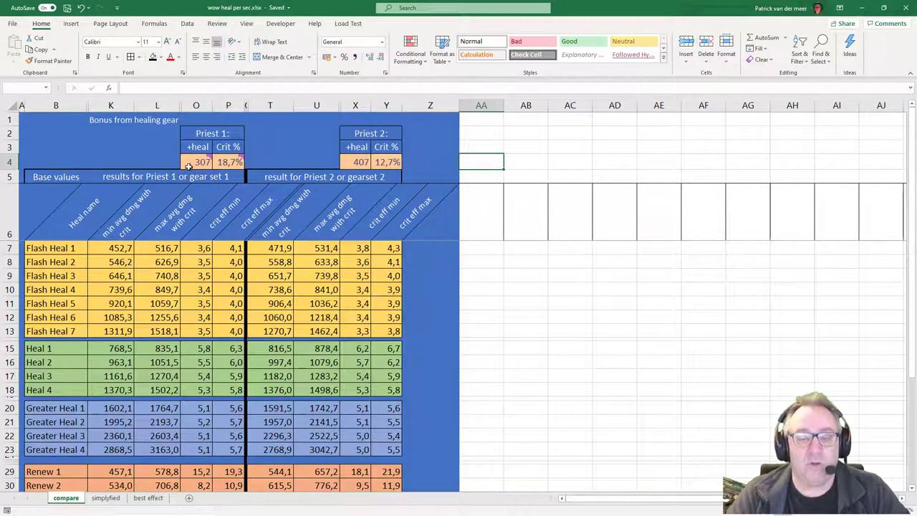
# Switch to the Excel workbook wow heal per sec.xlsx and set Priest 2's Crit % to 12,2% on the compare sheet.
pyautogui.click(200, 164)
pyautogui.click(356, 163)
pyautogui.click(387, 163)
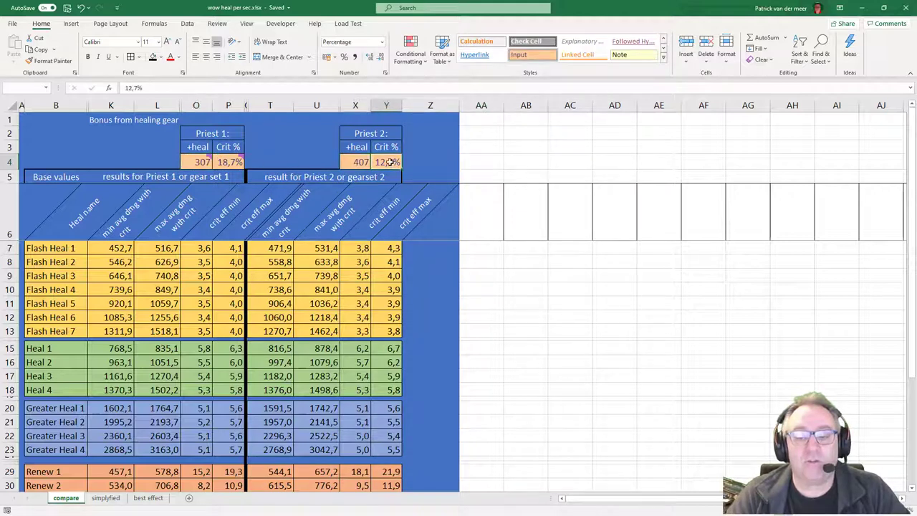
pyautogui.click(140, 89)
pyautogui.press('BackSpace')
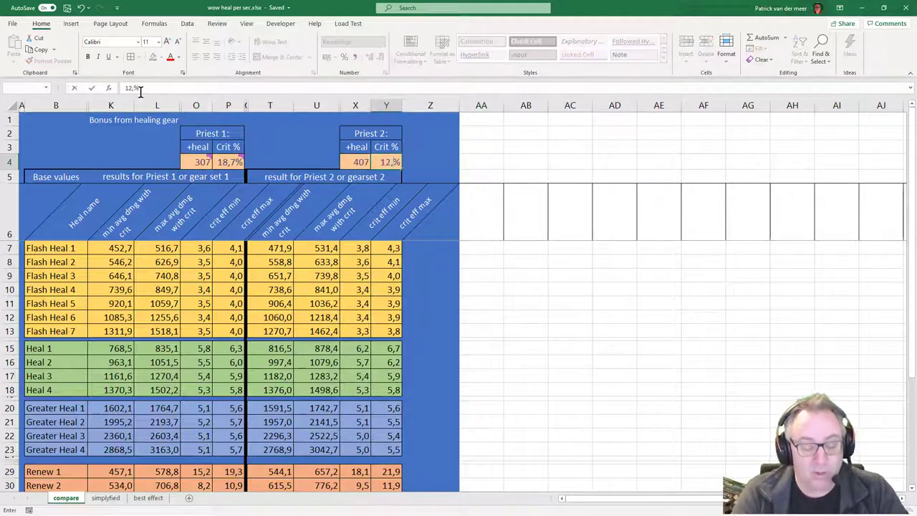
pyautogui.write('2')
pyautogui.press('Return')
pyautogui.moveTo(236, 163)
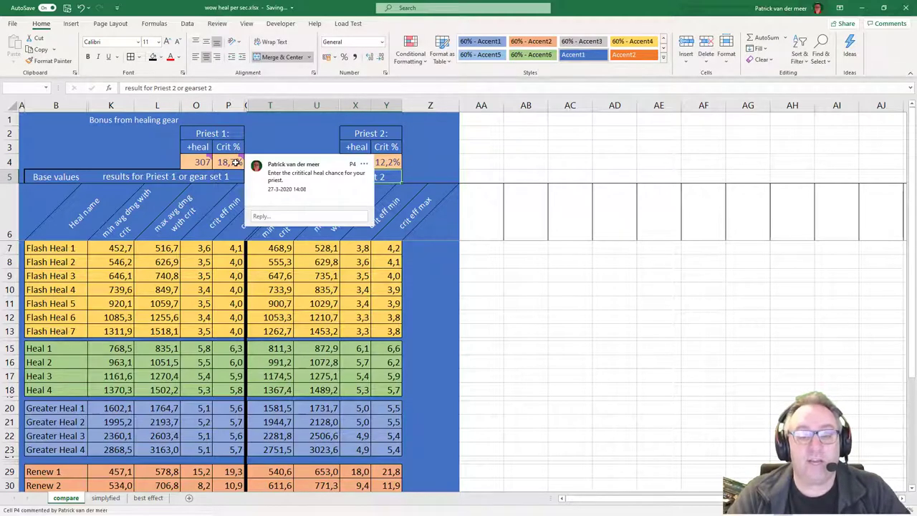
pyautogui.click(489, 162)
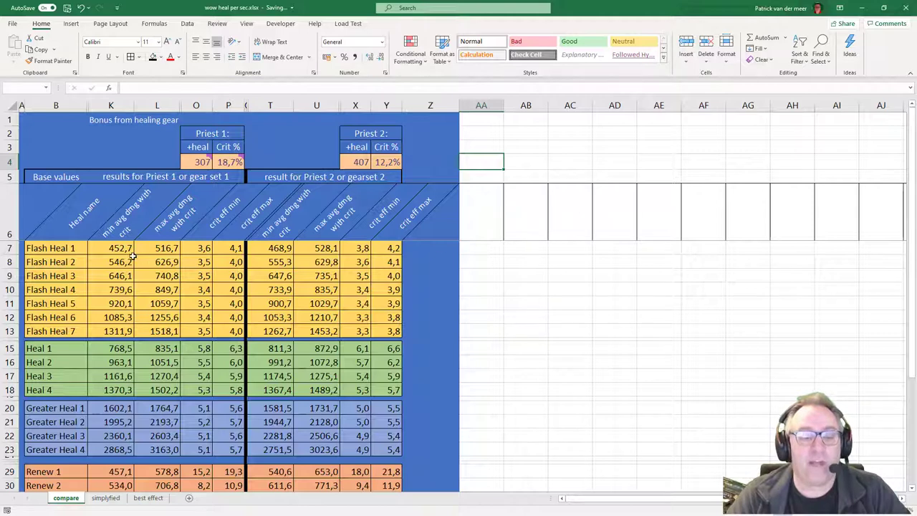
# Examine the Flash Heal 1 row, first Priest 1's average values with crit and then all of Priest 2's results.
pyautogui.click(40, 248)
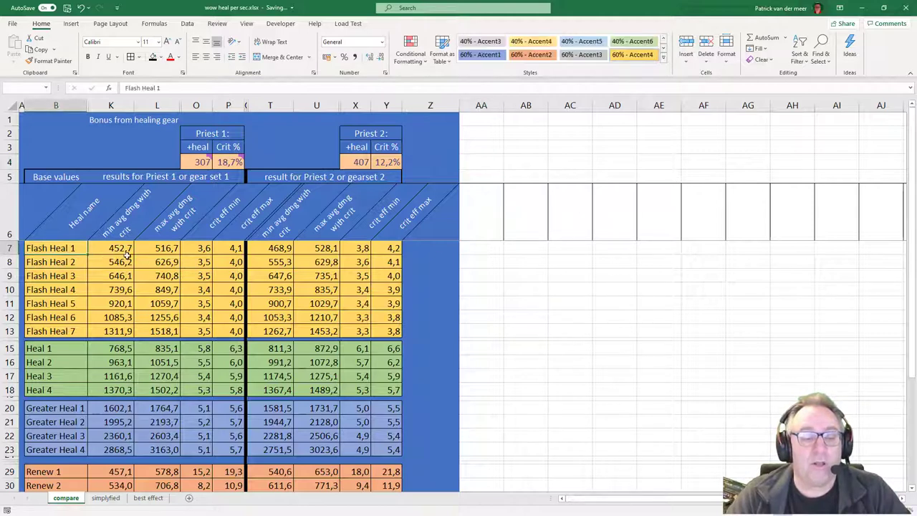
pyautogui.moveTo(69, 248); pyautogui.dragTo(159, 250)
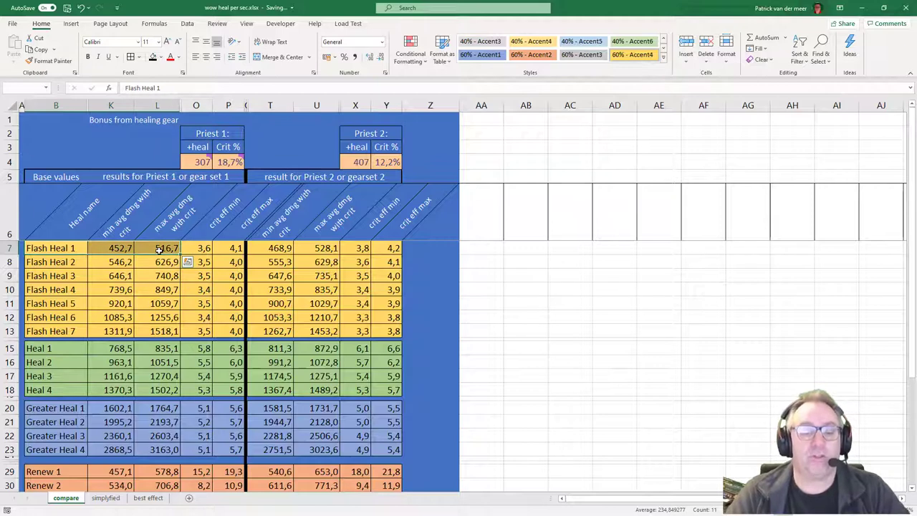
pyautogui.click(270, 248)
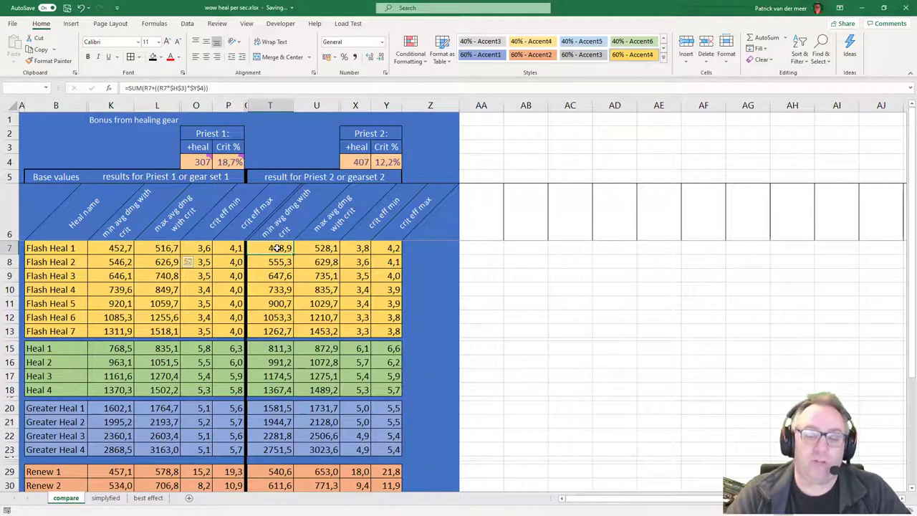
pyautogui.moveTo(278, 248); pyautogui.dragTo(382, 251)
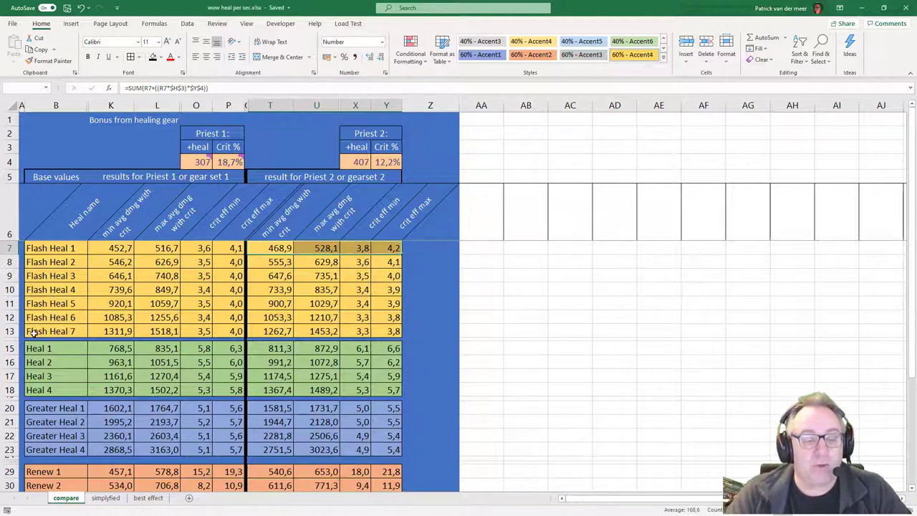
# Examine Priest 1's Flash Heal 1 to 7 rows, covering the average values with crit and the crit efficiency columns.
pyautogui.moveTo(33, 333); pyautogui.dragTo(236, 333)
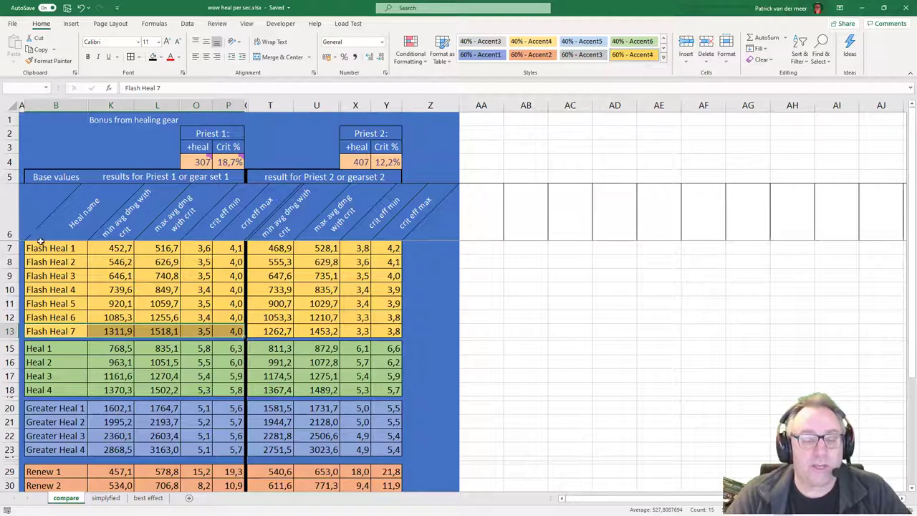
pyautogui.moveTo(36, 247); pyautogui.dragTo(233, 317)
pyautogui.click(111, 248)
pyautogui.moveTo(152, 255); pyautogui.dragTo(154, 332)
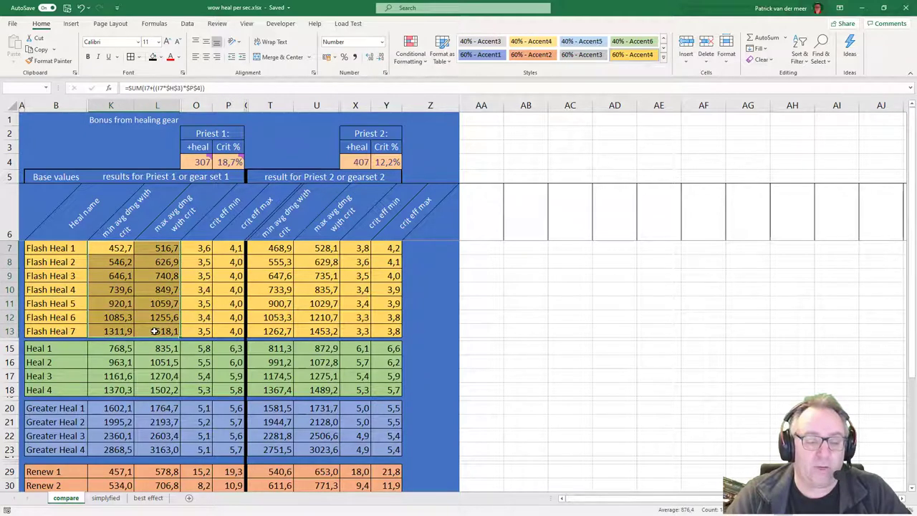
pyautogui.moveTo(200, 250); pyautogui.dragTo(228, 331)
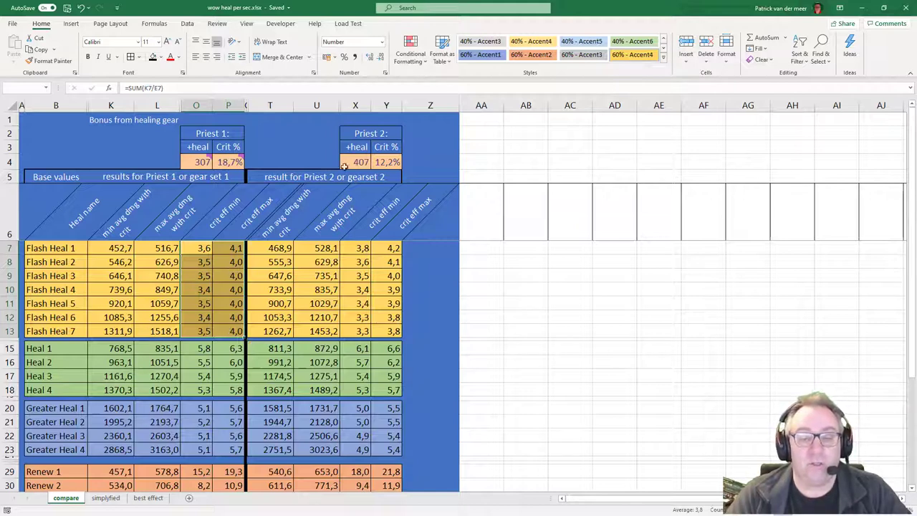
# Review each priest's +heal and Crit % inputs alongside the matching Flash Heal 1 to 7 result block.
pyautogui.moveTo(199, 161)
pyautogui.moveTo(198, 161); pyautogui.dragTo(229, 161)
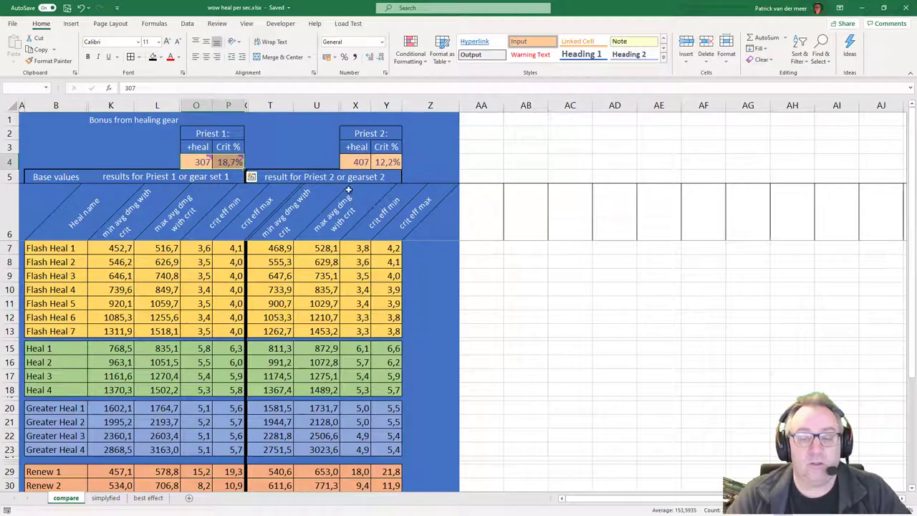
pyautogui.click(229, 249)
pyautogui.click(164, 249)
pyautogui.click(118, 250)
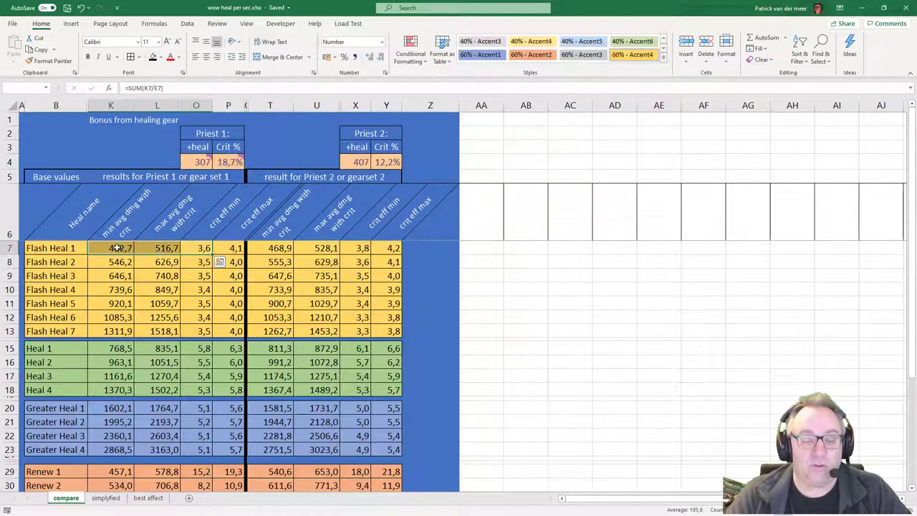
pyautogui.moveTo(118, 249); pyautogui.dragTo(257, 289)
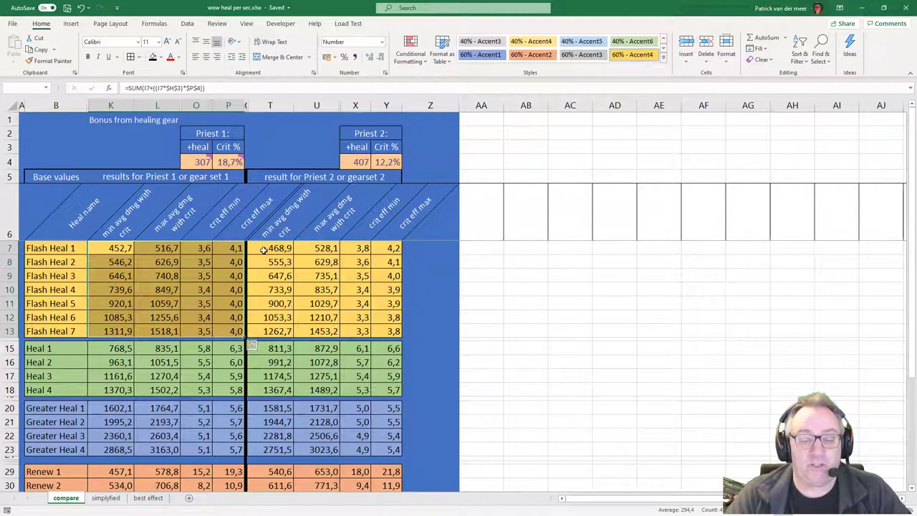
pyautogui.moveTo(264, 249); pyautogui.dragTo(393, 331)
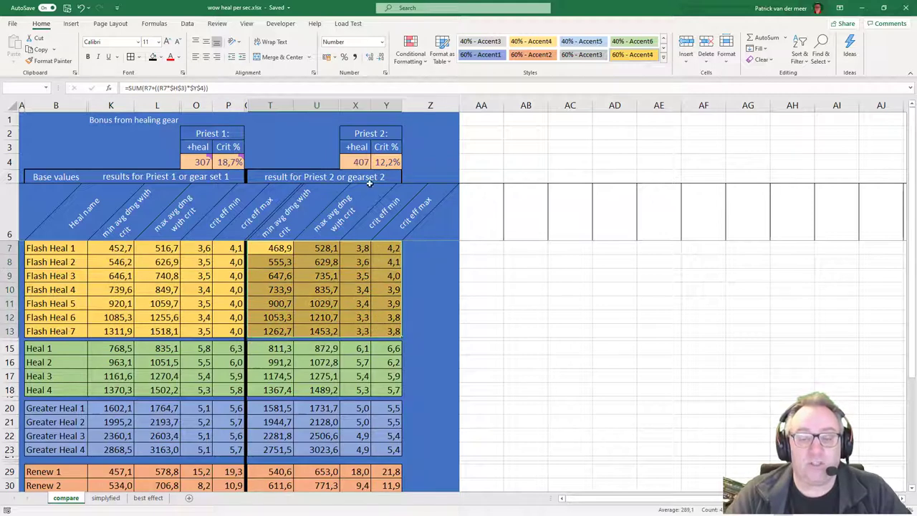
pyautogui.click(360, 163)
pyautogui.click(387, 162)
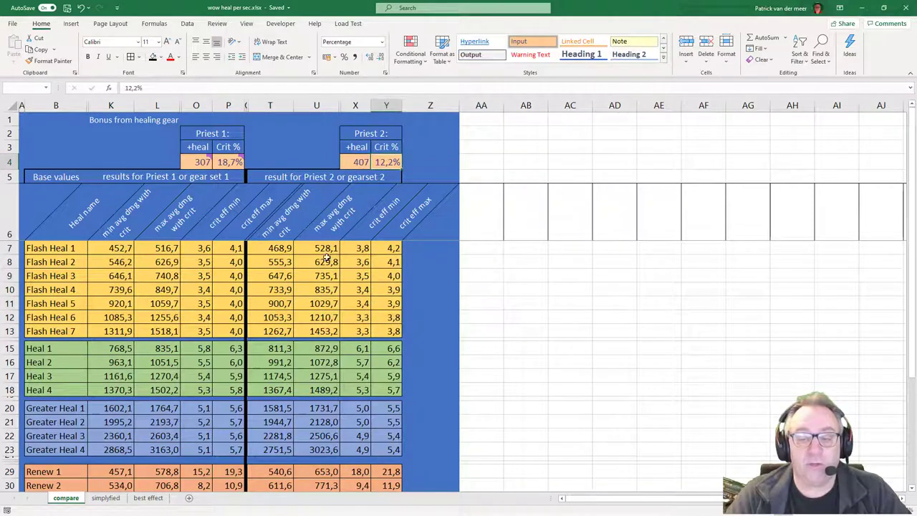
# Compare the Flash Heal 1 crit efficiency and average values between gear set 1 and gear set 2.
pyautogui.click(269, 247)
pyautogui.click(386, 249)
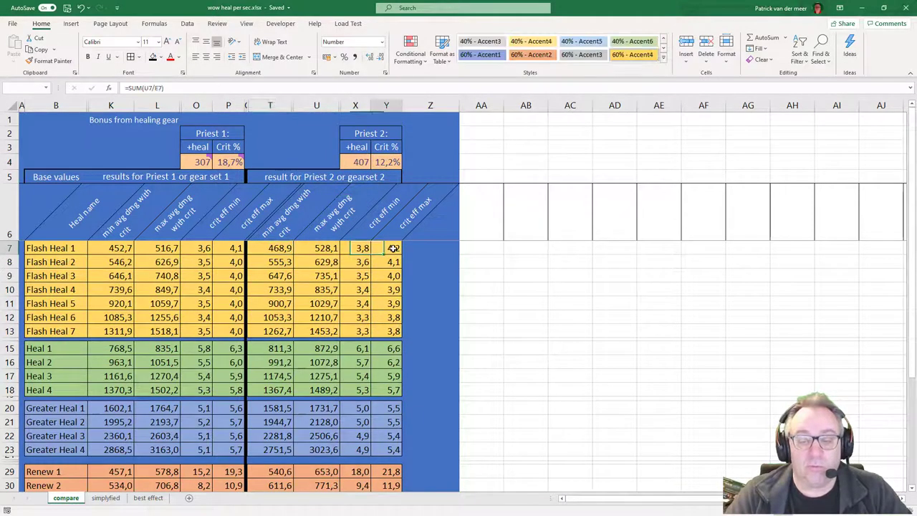
pyautogui.click(228, 248)
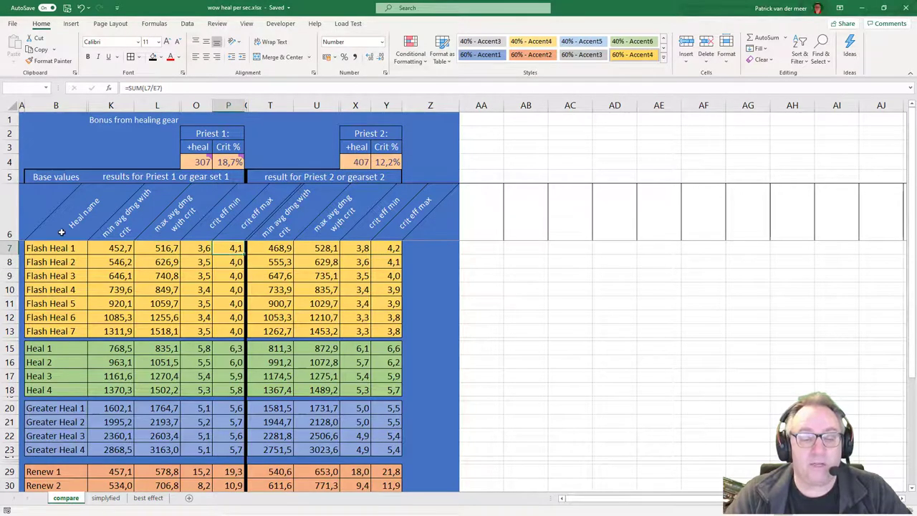
pyautogui.moveTo(38, 248); pyautogui.dragTo(380, 249)
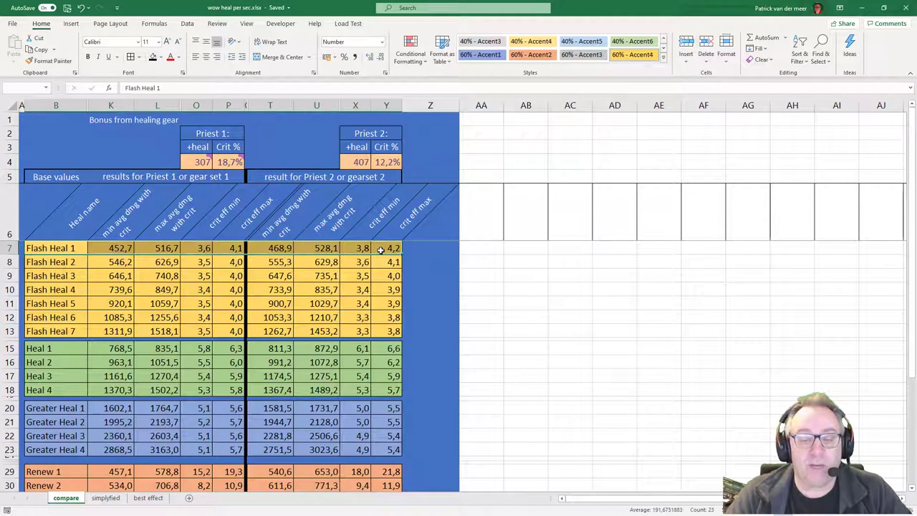
pyautogui.click(334, 248)
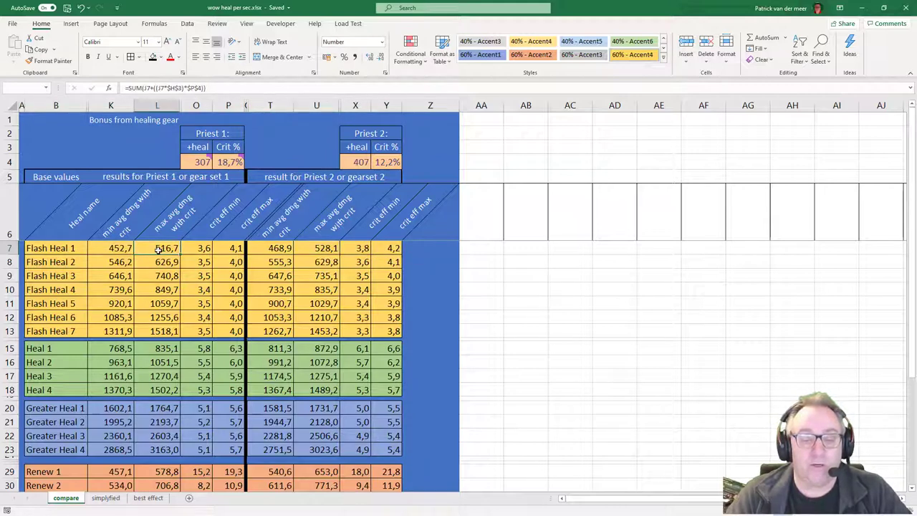
# Compare the Flash Heal 7 results of Priest 1 and Priest 2 across the whole row.
pyautogui.moveTo(53, 332); pyautogui.dragTo(390, 331)
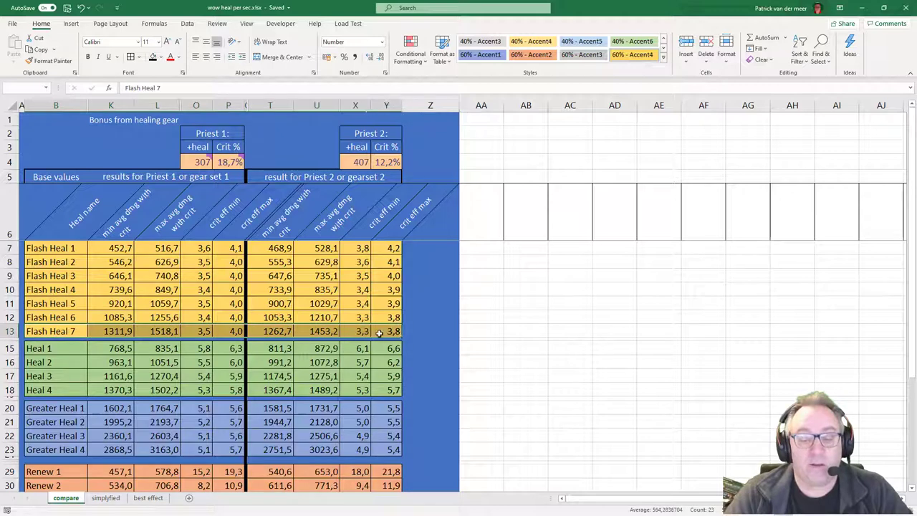
pyautogui.click(229, 331)
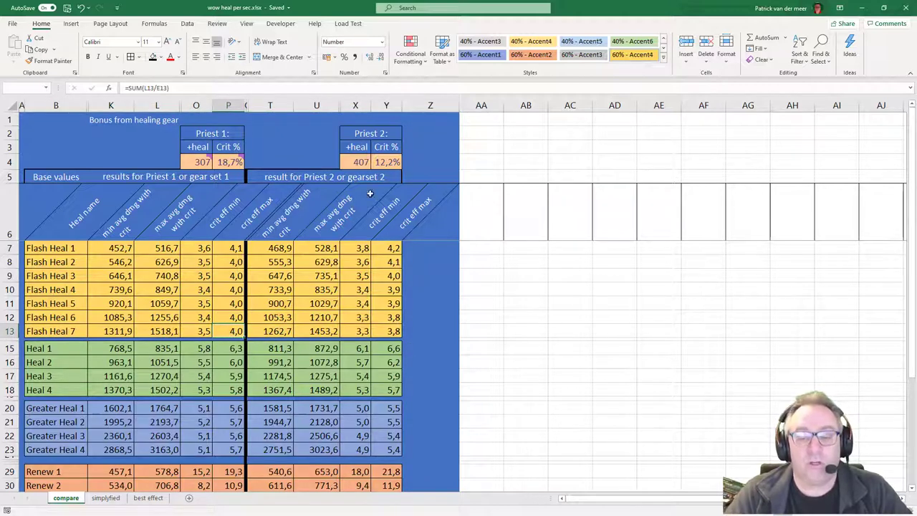
pyautogui.moveTo(390, 331); pyautogui.dragTo(66, 334)
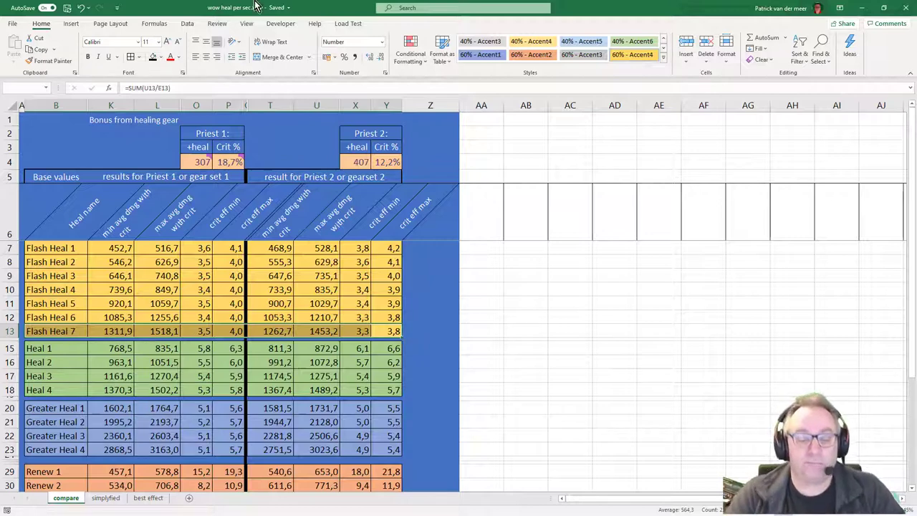
# Compare the Heal 1 and Heal 4 results between the two priests.
pyautogui.moveTo(35, 348); pyautogui.dragTo(387, 348)
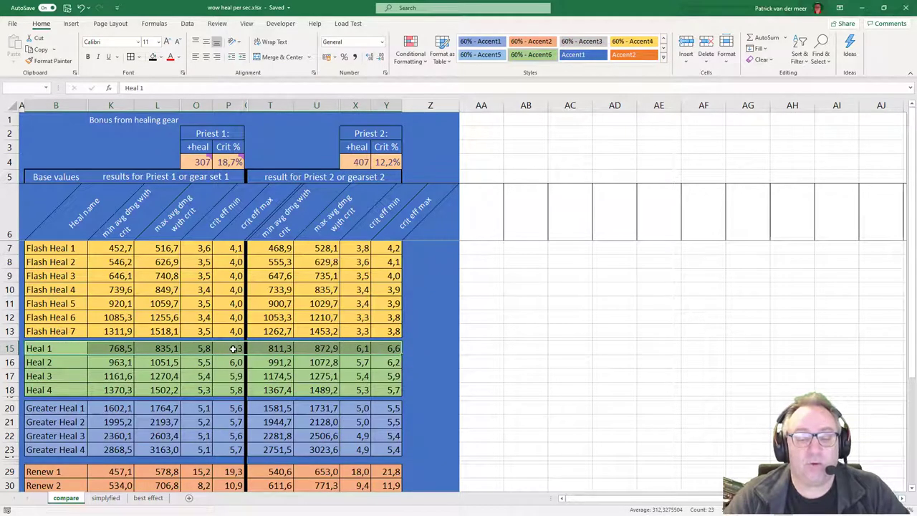
pyautogui.hotkey('ctrl', 'v')
pyautogui.moveTo(387, 390); pyautogui.dragTo(106, 389)
pyautogui.hotkey('ctrl', 'v')
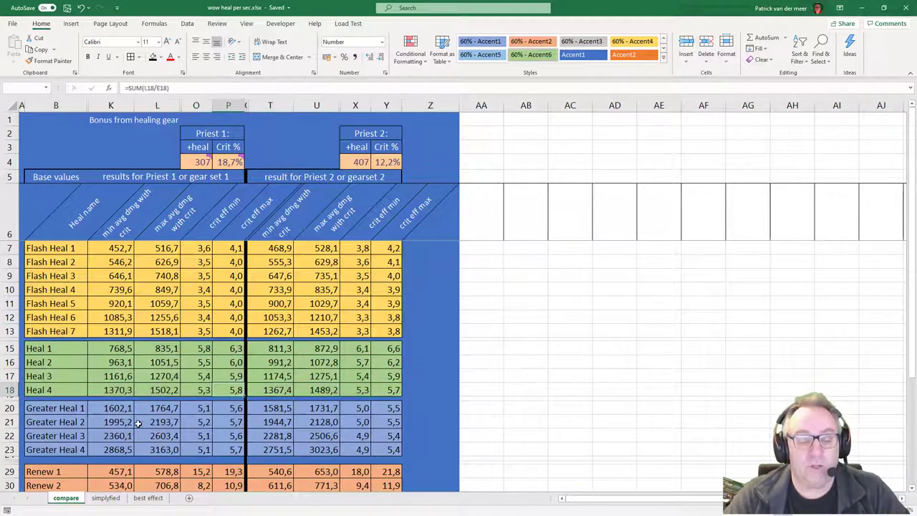
# Compare the Greater Heal 1 and Greater Heal 4 results between the two priests.
pyautogui.click(43, 408)
pyautogui.moveTo(43, 408); pyautogui.dragTo(382, 410)
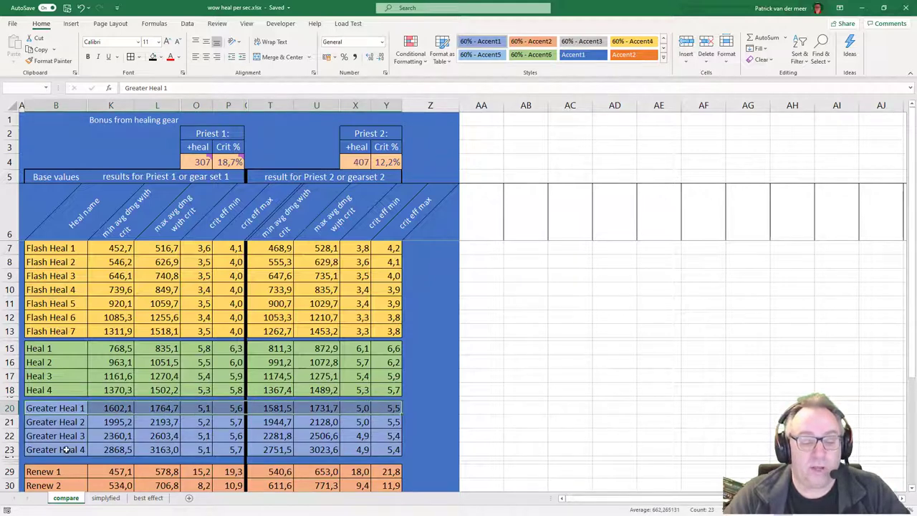
pyautogui.moveTo(68, 449); pyautogui.dragTo(373, 450)
pyautogui.click(224, 450)
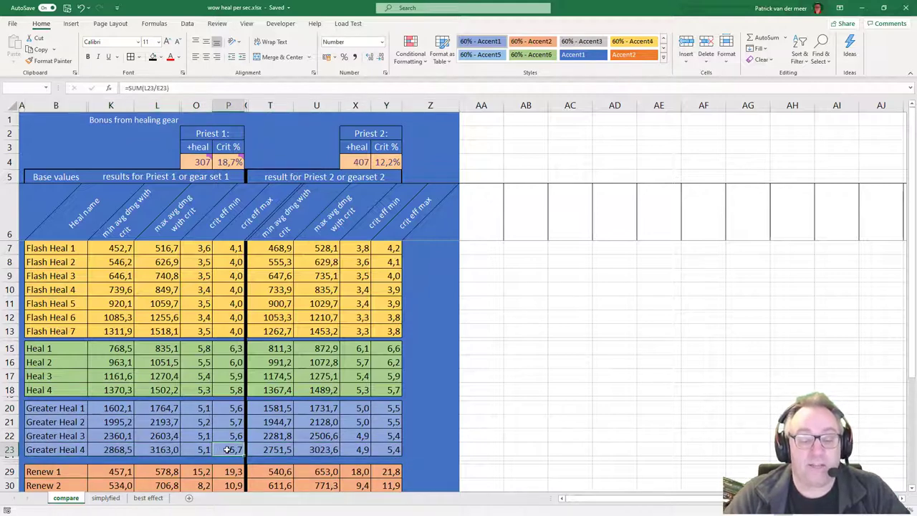
# Review Priest 1's results from Flash Heal 1 through Greater Heal 4 together with the Priest 1 Crit % input.
pyautogui.moveTo(229, 450)
pyautogui.mouseDown()
pyautogui.moveTo(228, 236)
pyautogui.moveTo(51, 262)
pyautogui.moveTo(54, 254)
pyautogui.mouseUp()
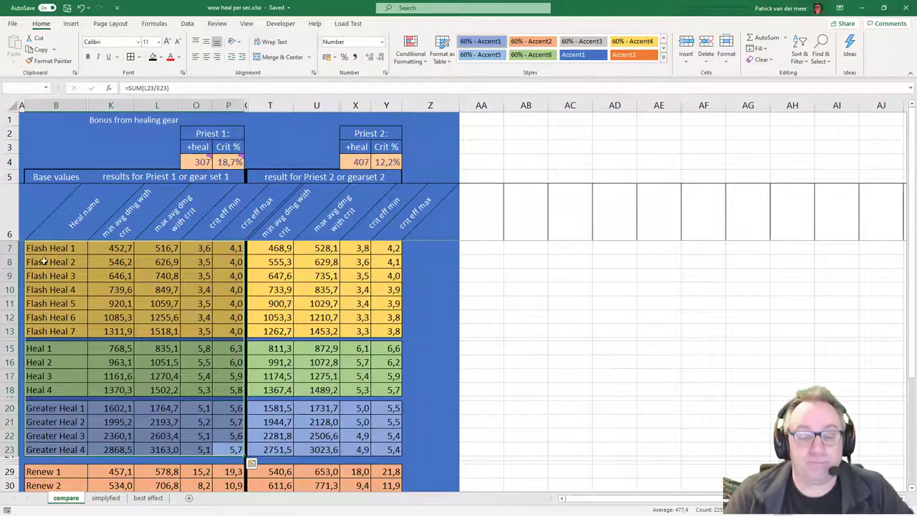
pyautogui.click(227, 163)
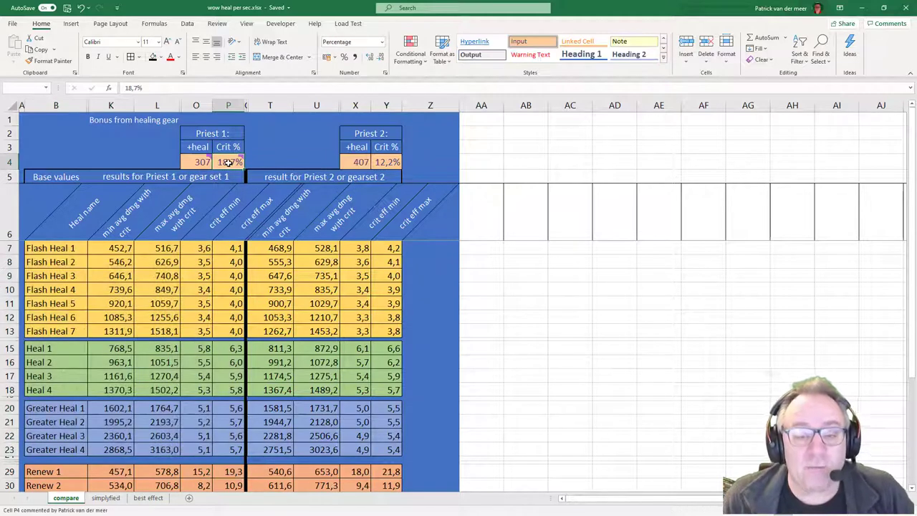
# Compare the Renew 1 healing and crit efficiency results between Priest 1 and Priest 2.
pyautogui.click(136, 162)
pyautogui.click(57, 163)
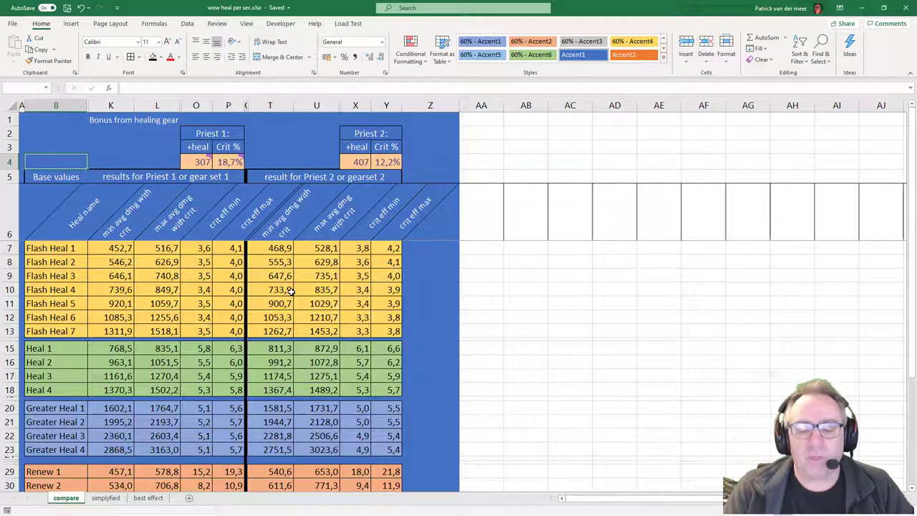
pyautogui.scroll(-3, 291, 289)
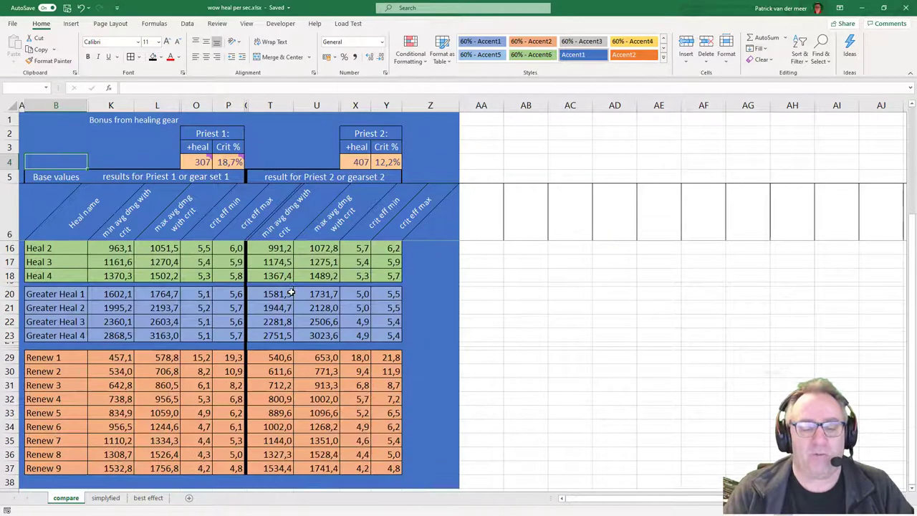
pyautogui.click(48, 359)
pyautogui.moveTo(48, 361); pyautogui.dragTo(130, 360)
pyautogui.click(234, 357)
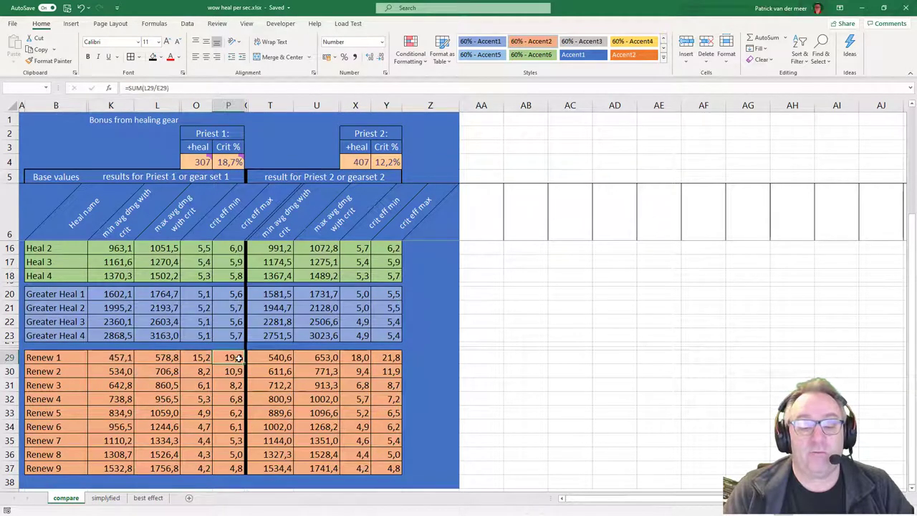
pyautogui.keyDown('shift'); pyautogui.click(205, 358); pyautogui.keyUp('shift')
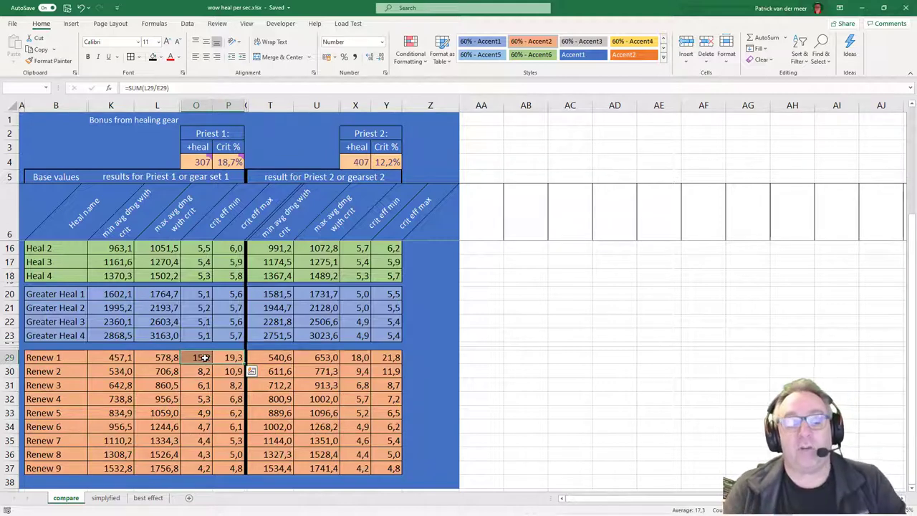
pyautogui.click(321, 357)
pyautogui.keyDown('ctrl'); pyautogui.click(387, 358); pyautogui.keyUp('ctrl')
# Compare the crit eff max values of both priests from Flash Heal 1 down through Renew 4.
pyautogui.moveTo(387, 358); pyautogui.dragTo(390, 248)
pyautogui.moveTo(231, 249); pyautogui.dragTo(228, 451)
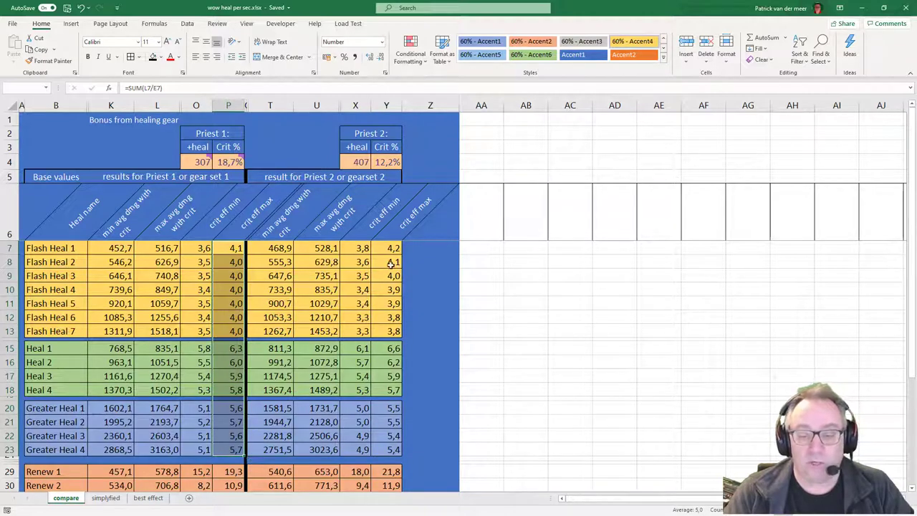
pyautogui.click(393, 347)
pyautogui.scroll(-2, 393, 349)
pyautogui.scroll(-3, 393, 349)
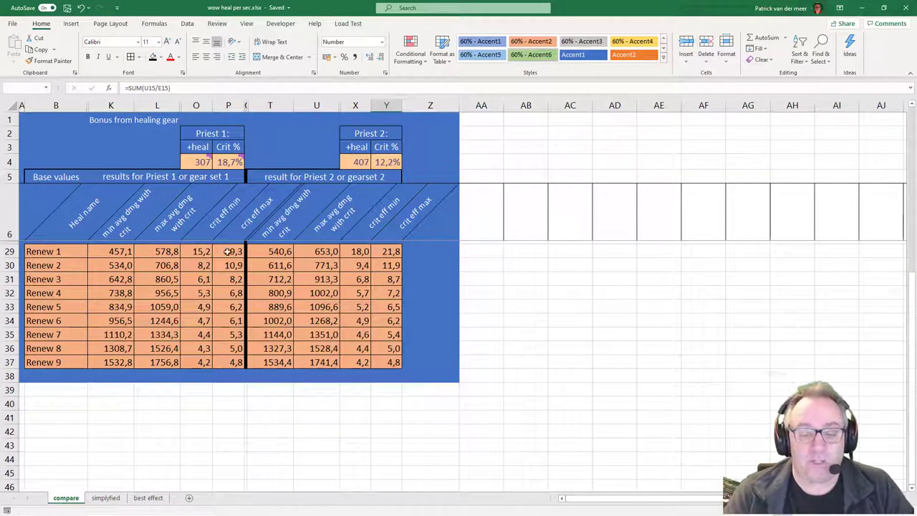
pyautogui.moveTo(228, 251); pyautogui.dragTo(236, 297)
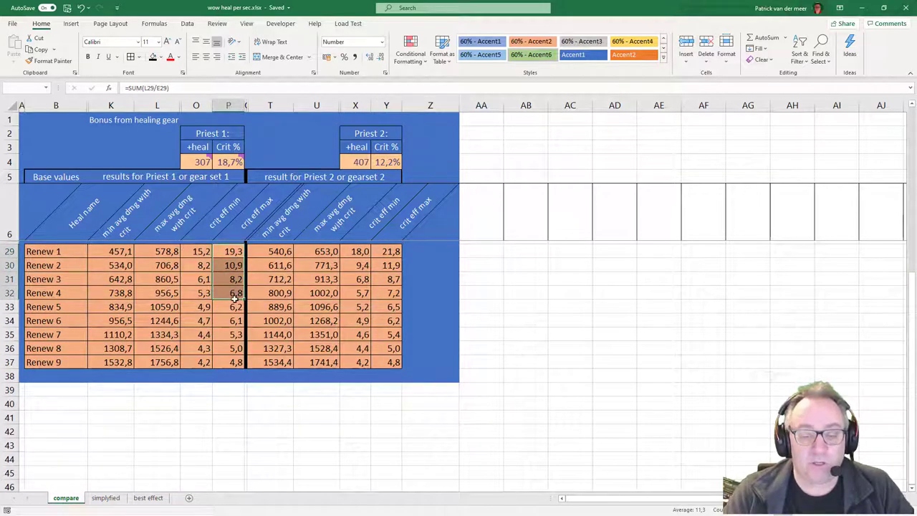
# Compare the Renew 4 results across the whole row and the Renew 9 results between the two priests.
pyautogui.click(37, 292)
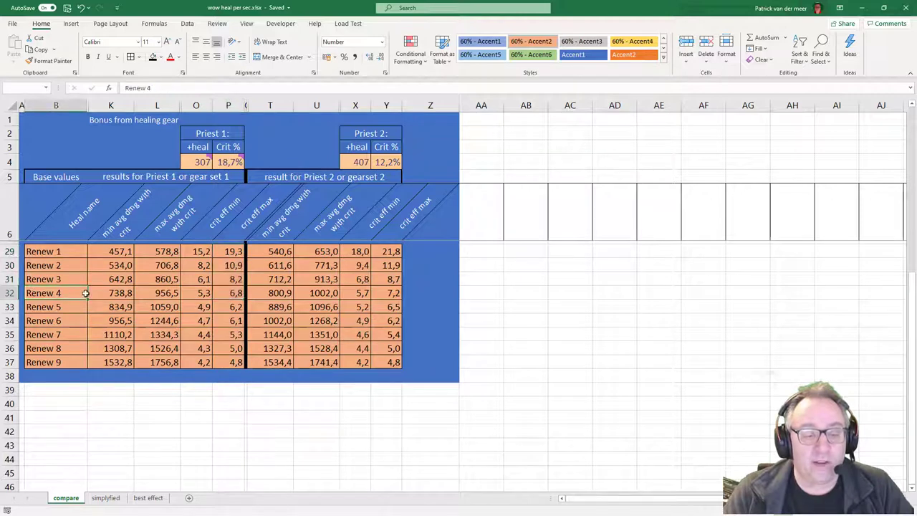
pyautogui.moveTo(98, 293); pyautogui.dragTo(384, 298)
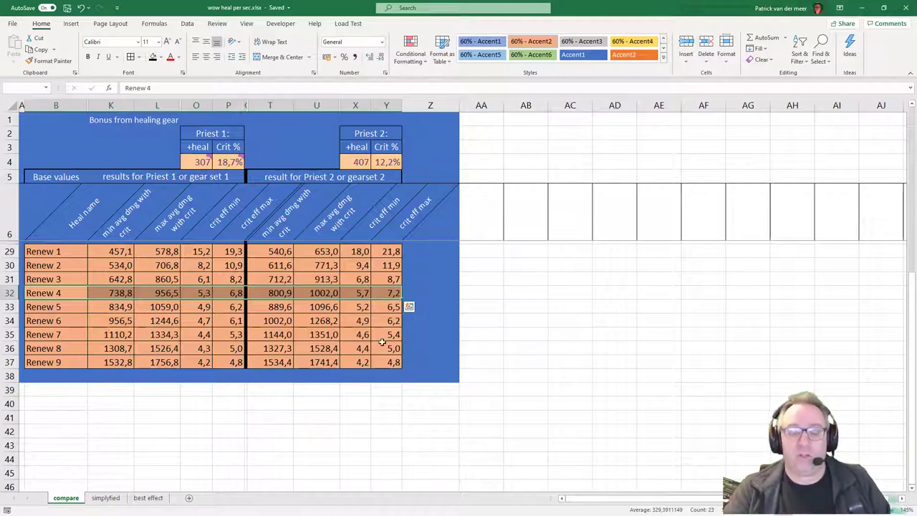
pyautogui.moveTo(393, 362); pyautogui.dragTo(236, 361)
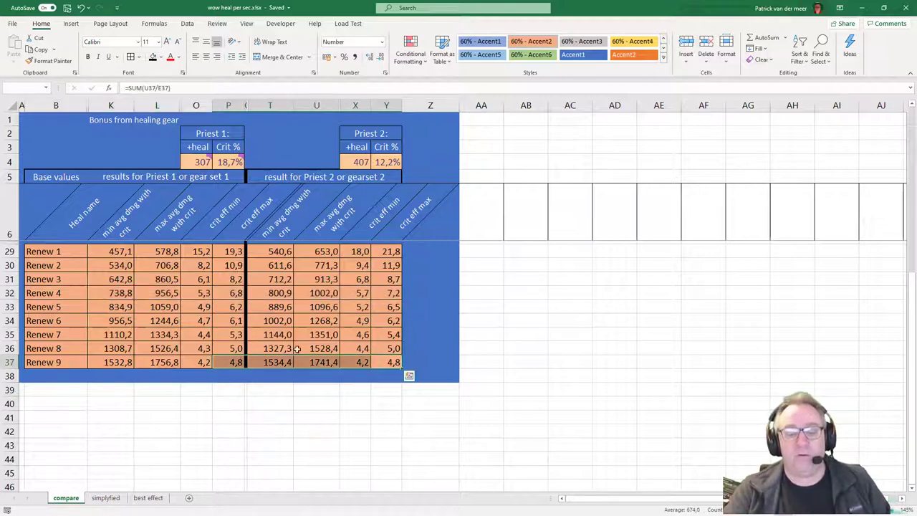
# Review Priest 2's crit eff max values starting at Flash Heal 1 and examine the full Renew 9 row.
pyautogui.scroll(7, 387, 304)
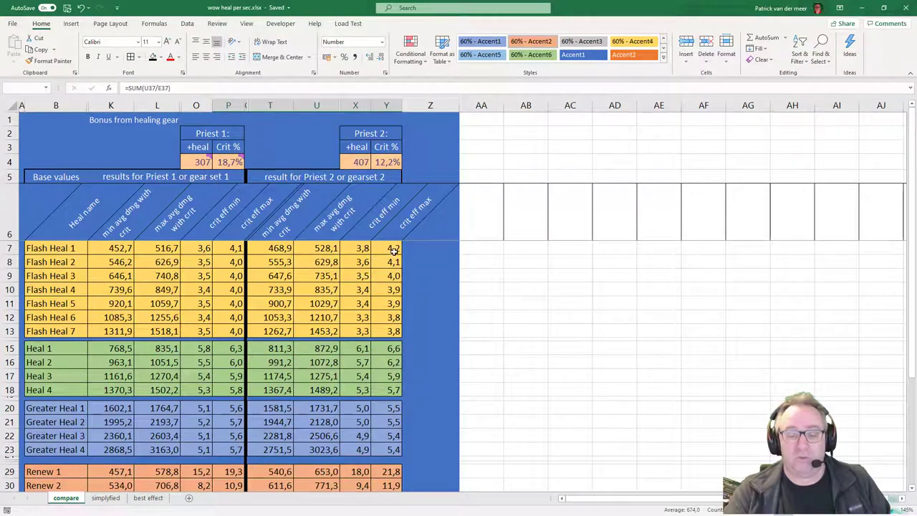
pyautogui.click(393, 251)
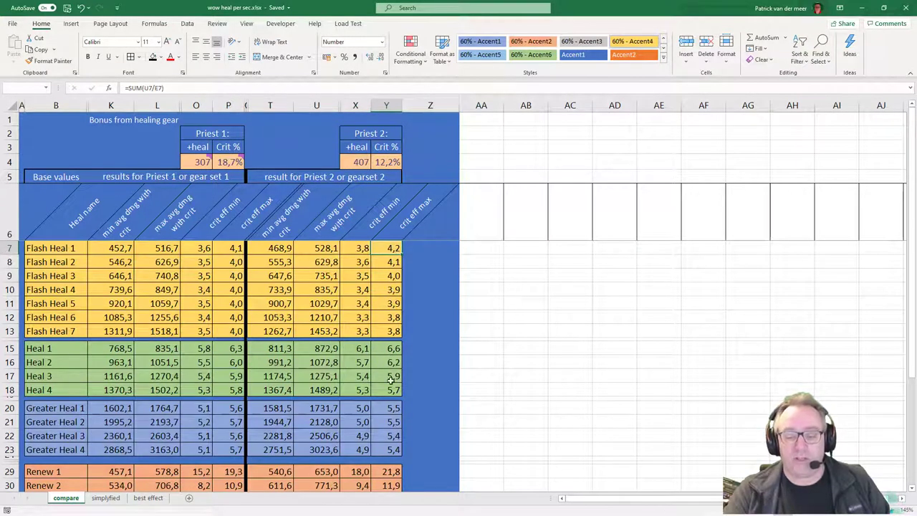
pyautogui.scroll(-10, 386, 411)
pyautogui.scroll(3, 387, 355)
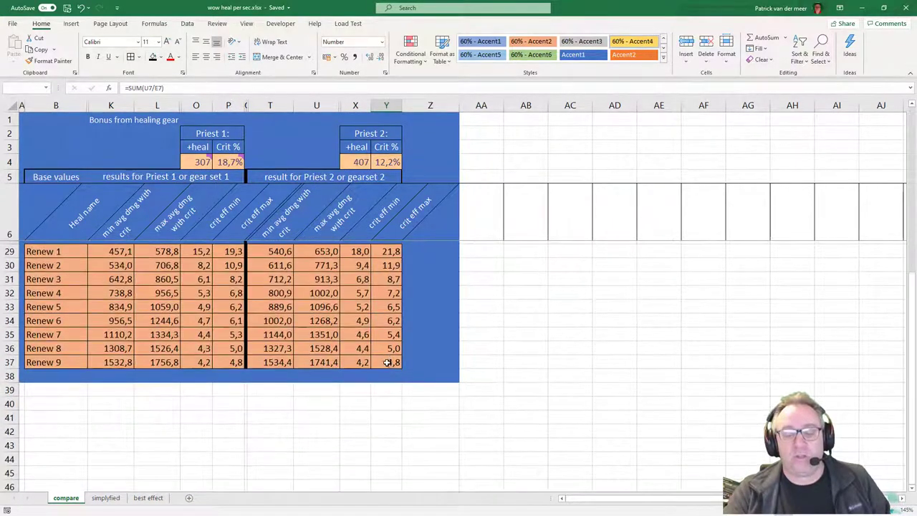
pyautogui.moveTo(387, 362); pyautogui.dragTo(51, 362)
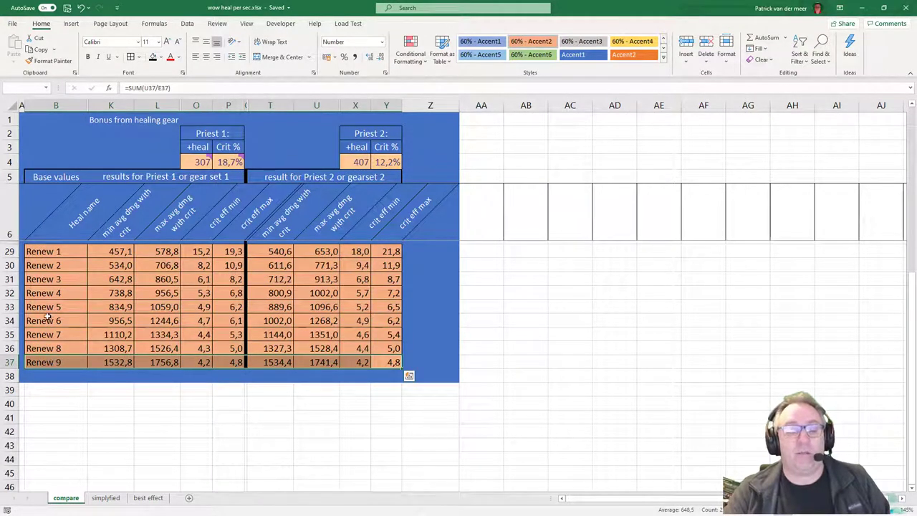
# Compare the Renew 3 and Renew 1 results across both priests' columns.
pyautogui.click(44, 280)
pyautogui.moveTo(44, 279); pyautogui.dragTo(387, 275)
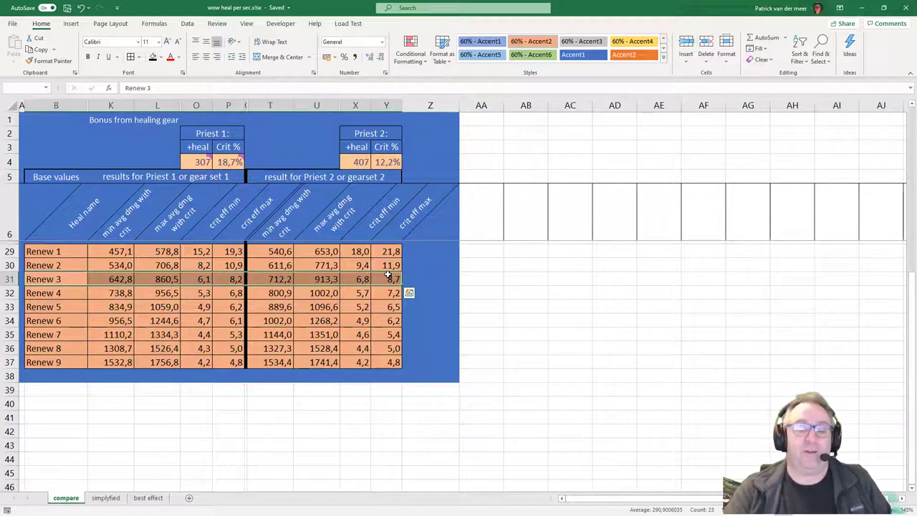
pyautogui.click(37, 251)
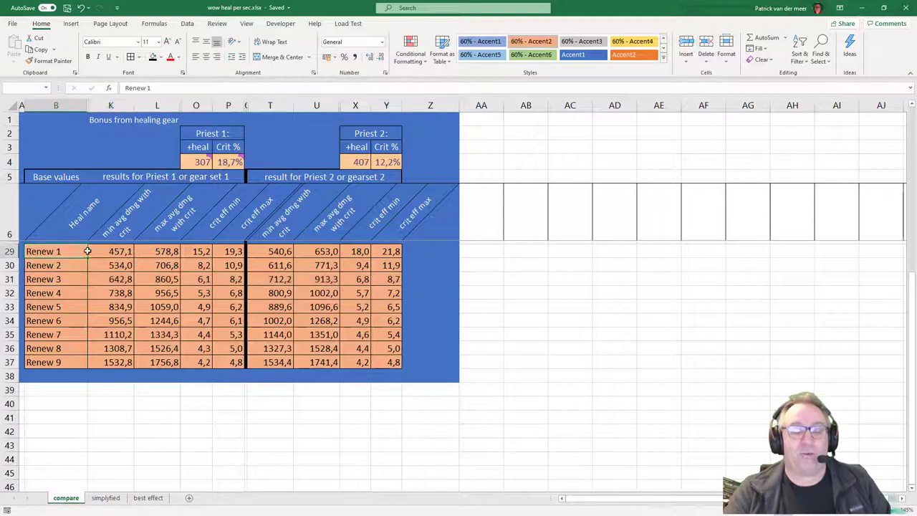
pyautogui.moveTo(106, 250); pyautogui.dragTo(380, 252)
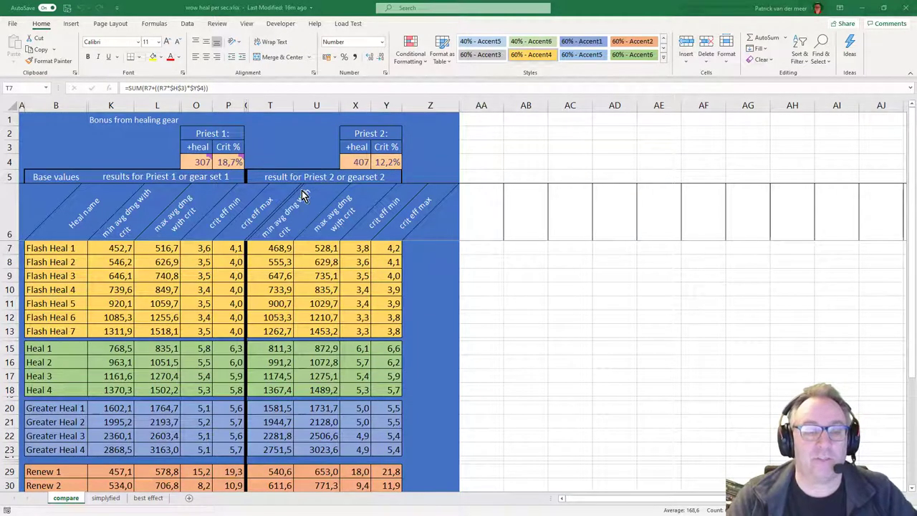
# Unhide all hidden columns of the compare sheet.
pyautogui.click(12, 105)
pyautogui.rightClick(12, 105)
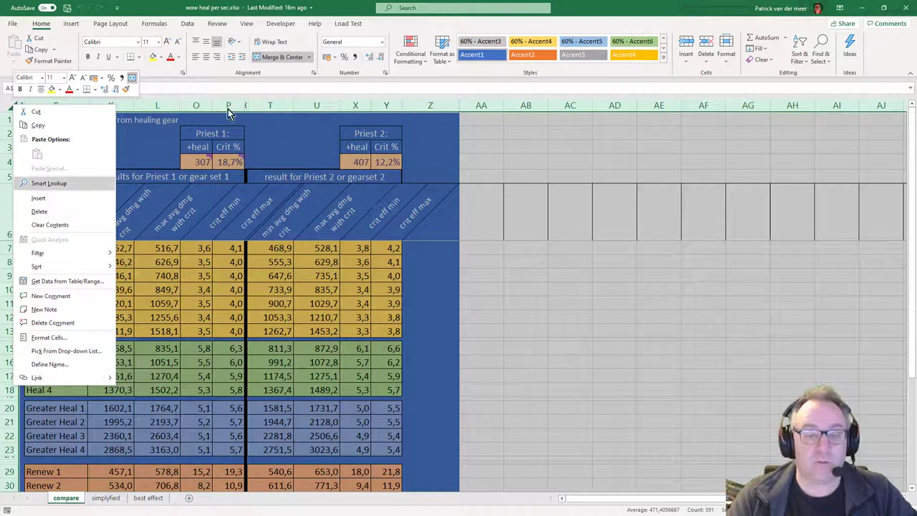
pyautogui.press('Escape')
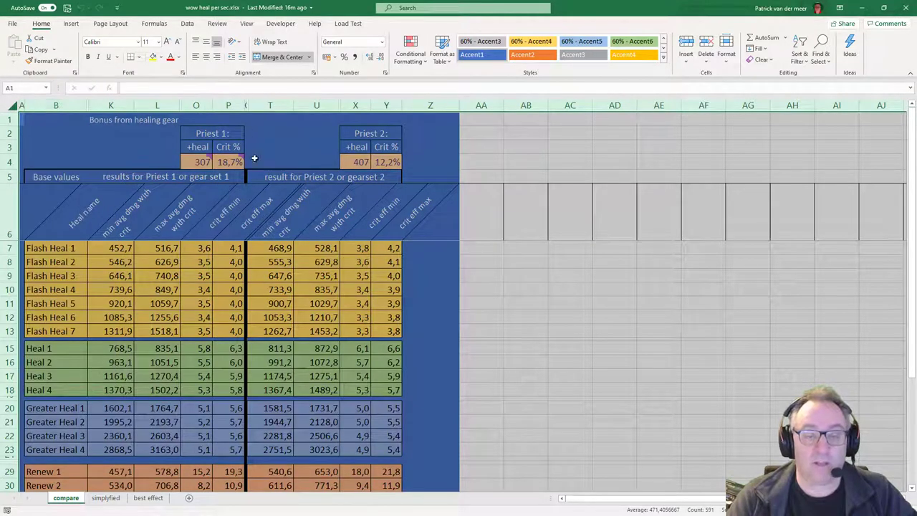
pyautogui.rightClick(164, 106)
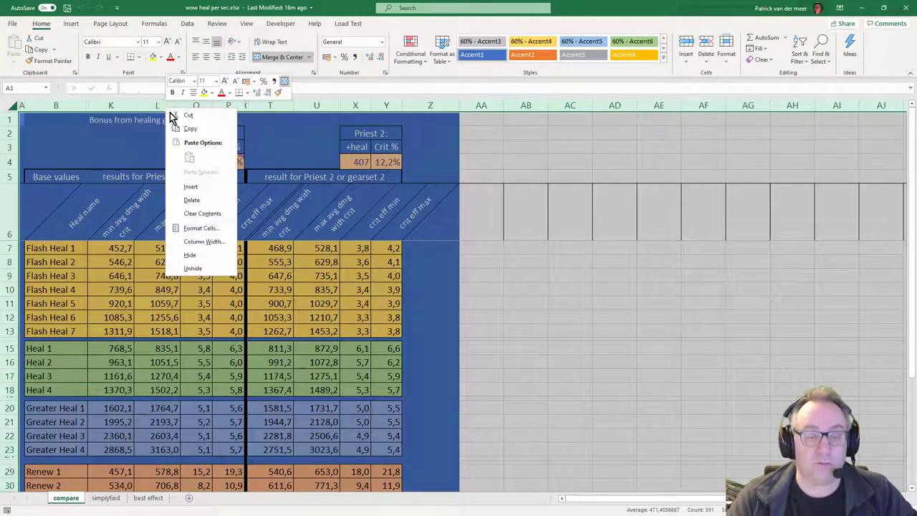
pyautogui.click(184, 268)
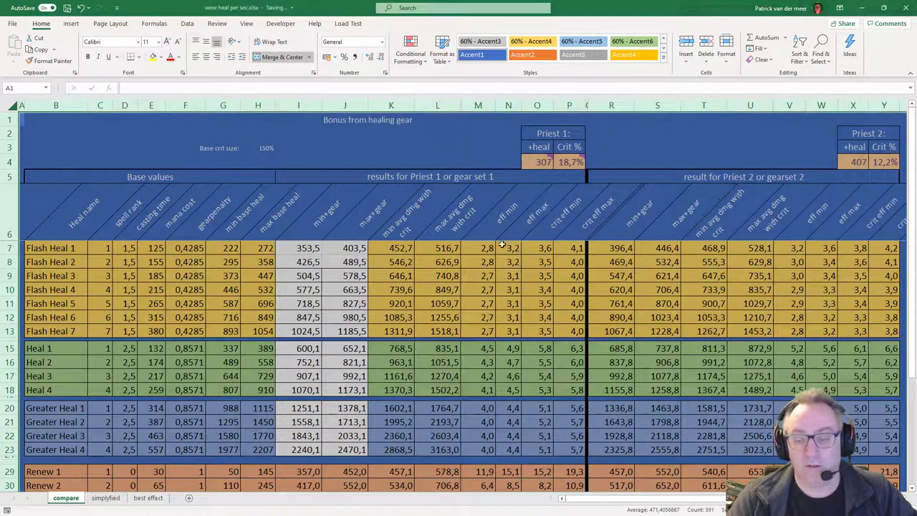
# Examine the casting time and mana cost of Flash Heal 1 and the gear penalty values, and undo the column unhiding.
pyautogui.click(133, 248)
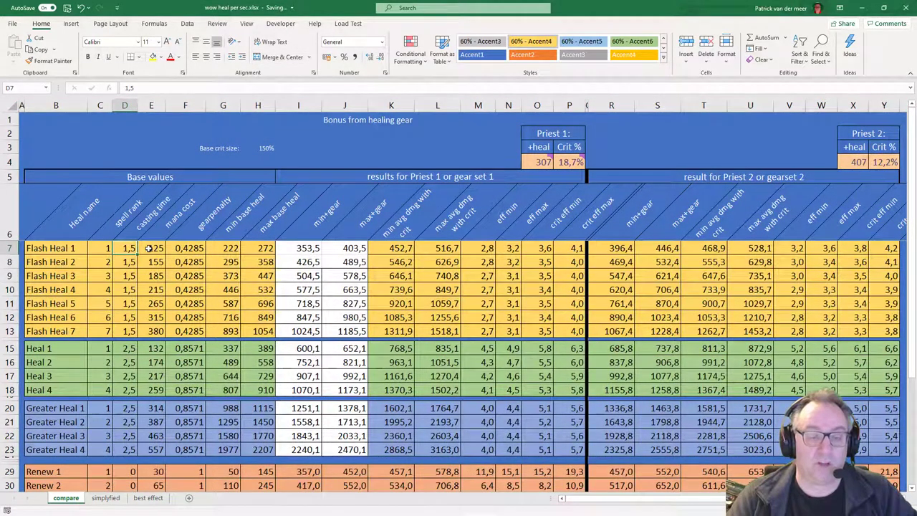
pyautogui.click(148, 248)
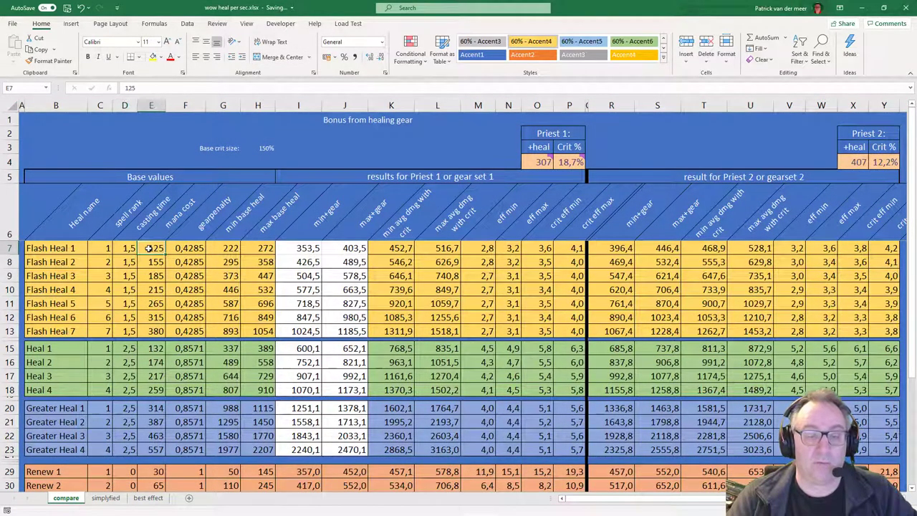
pyautogui.click(192, 248)
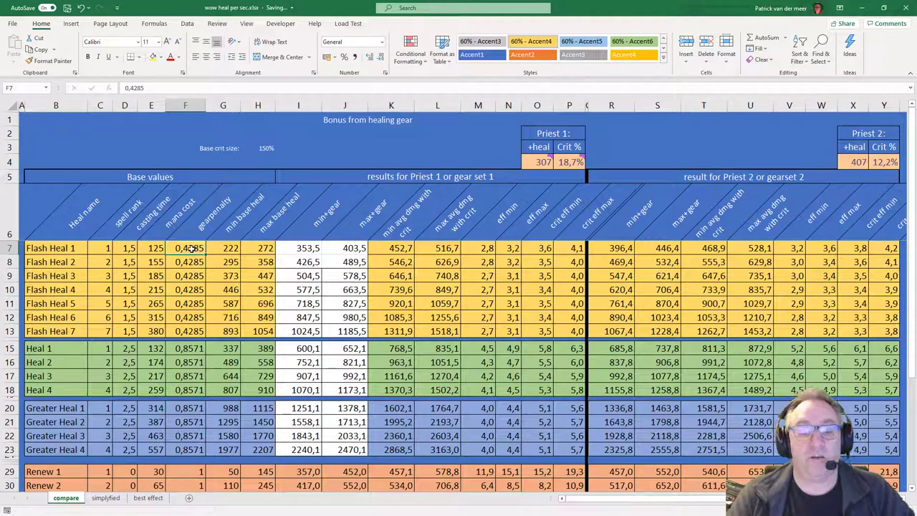
pyautogui.moveTo(192, 248); pyautogui.dragTo(188, 376)
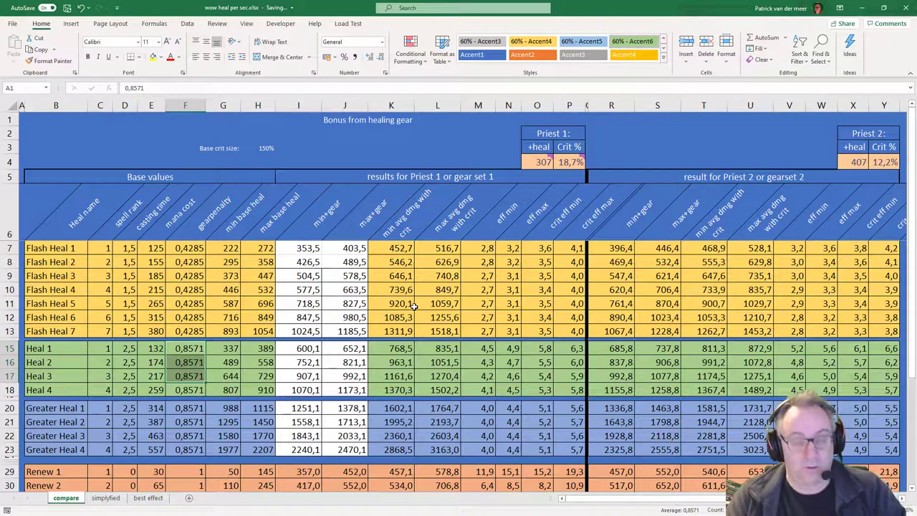
pyautogui.hotkey('ctrl', 'z')
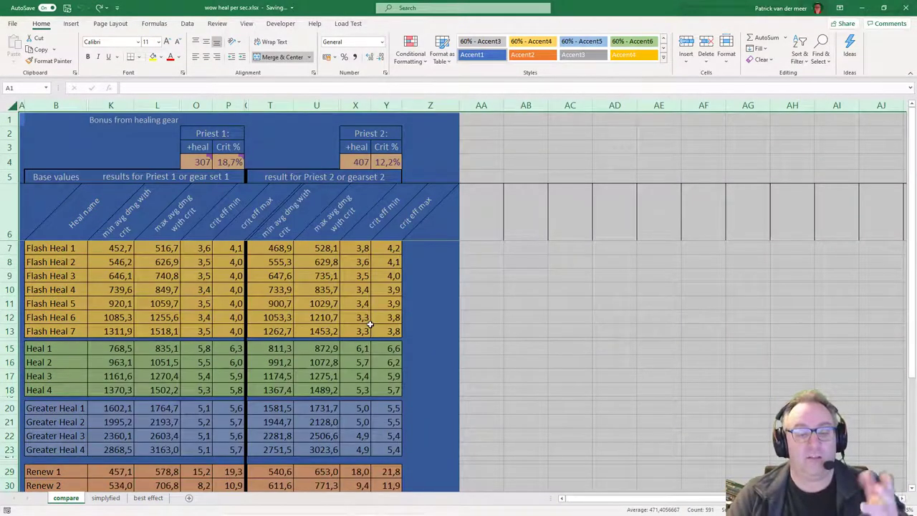